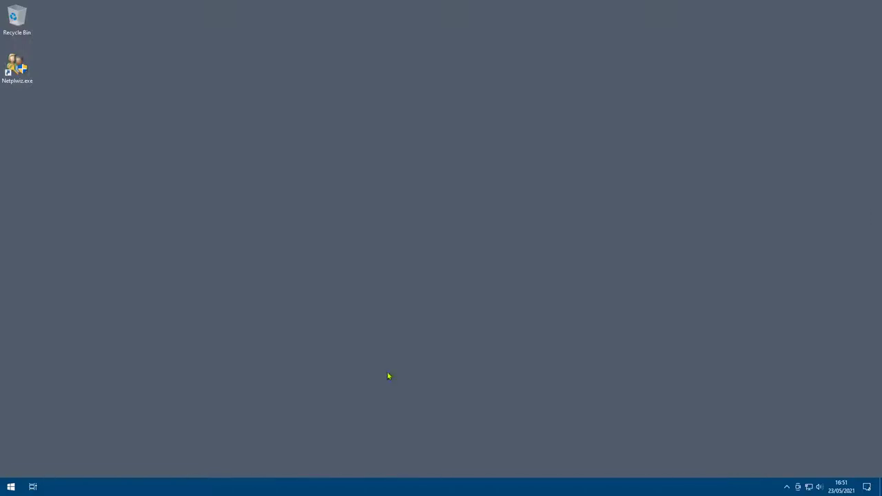
Search the Start menu for 'users' and open 'Add, edit or remove other users'.
click(11, 487)
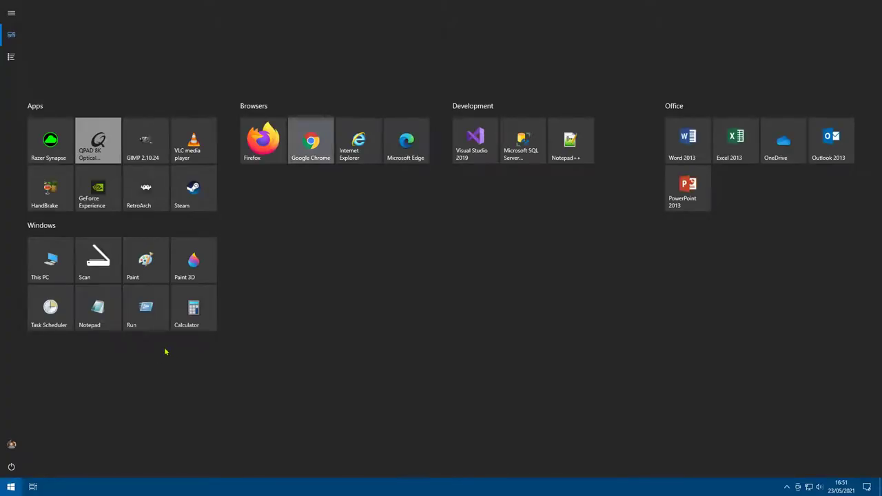
text(users)
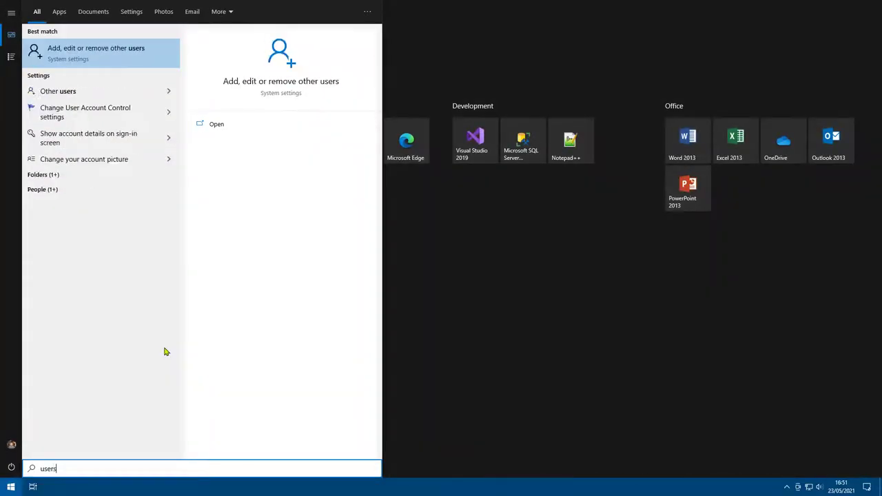
click(66, 55)
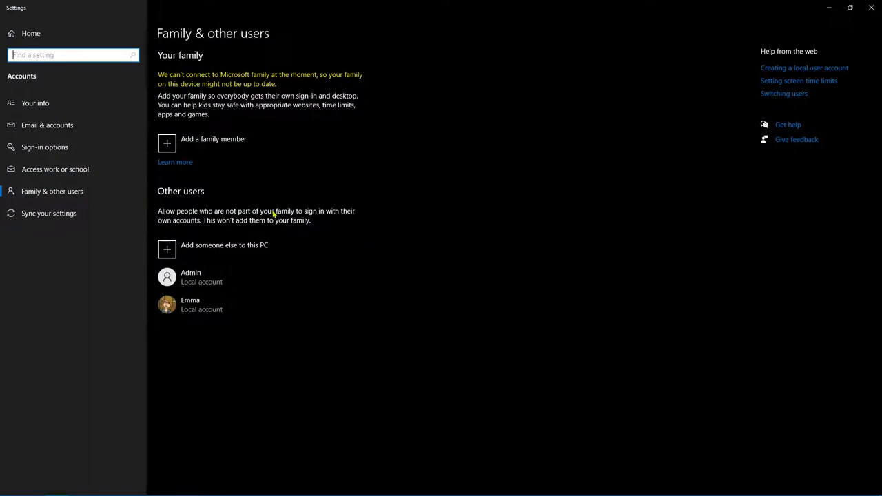
Start 'Add someone else to this PC', cancel the Microsoft account prompt, and close Settings.
click(169, 249)
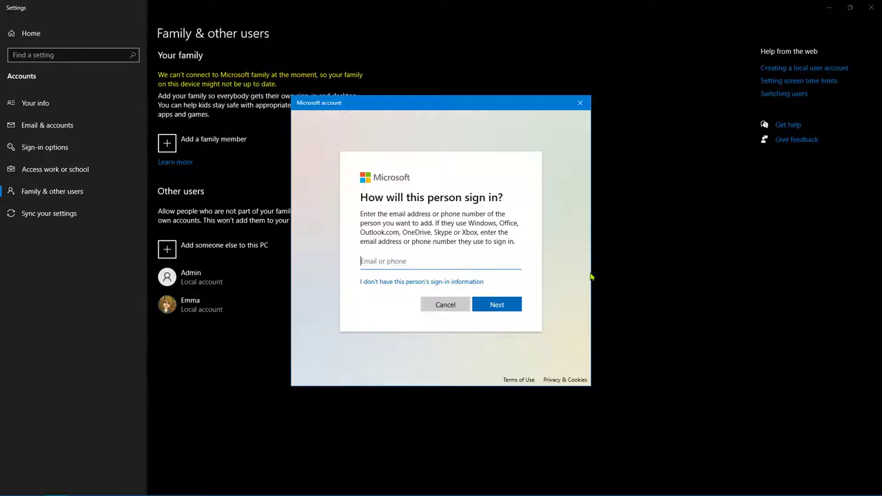
click(439, 306)
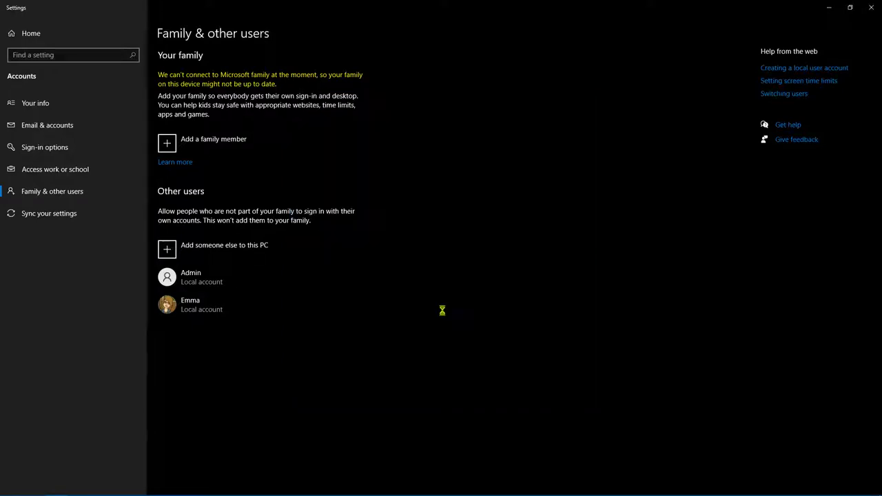
click(871, 7)
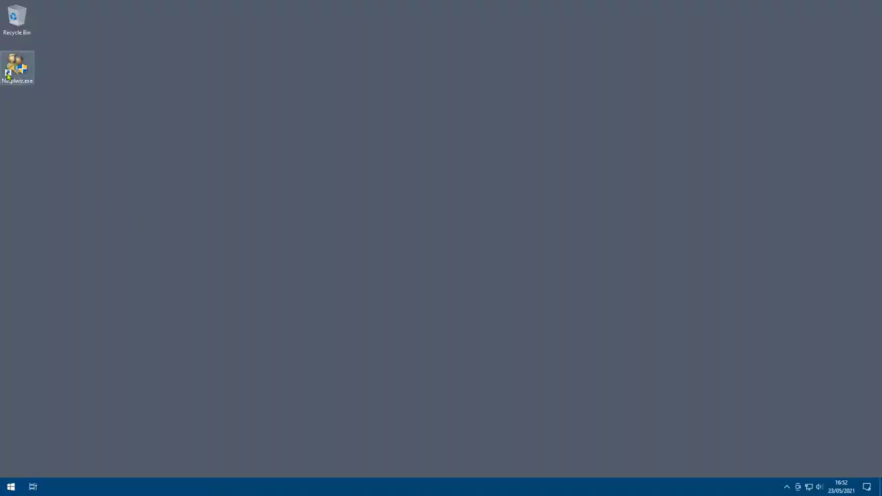
Copy the desktop shortcut's name Netplwiz.exe from its rename field.
right_click(14, 69)
click(48, 257)
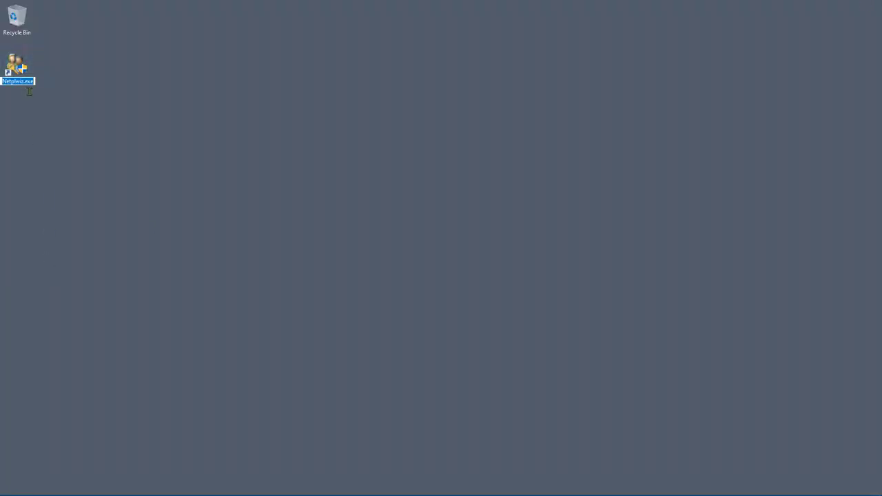
right_click(25, 88)
click(41, 112)
key(Return)
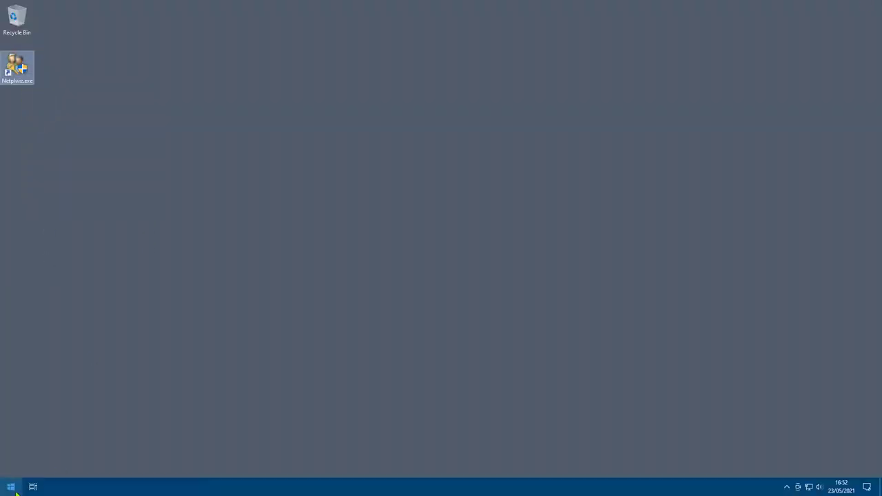
Launch Notepad and paste Netplwiz.exe into a new document.
click(11, 487)
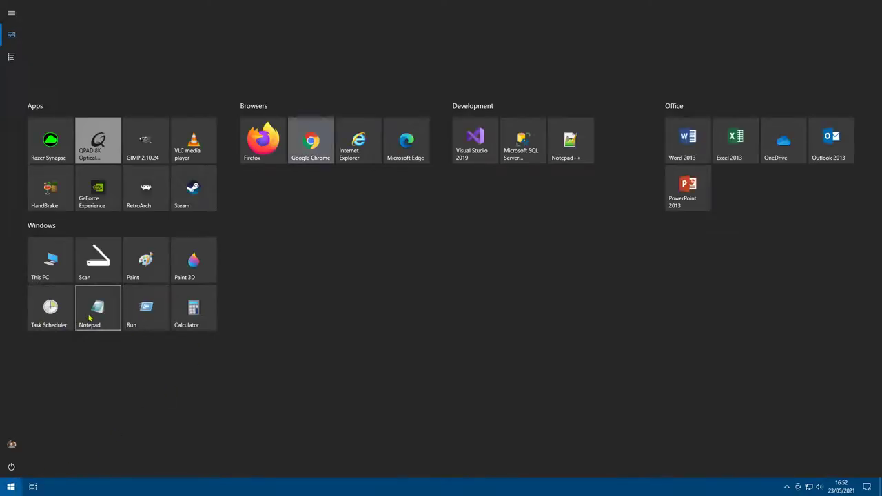
click(96, 310)
drag(304, 101, 325, 87)
right_click(363, 181)
click(388, 220)
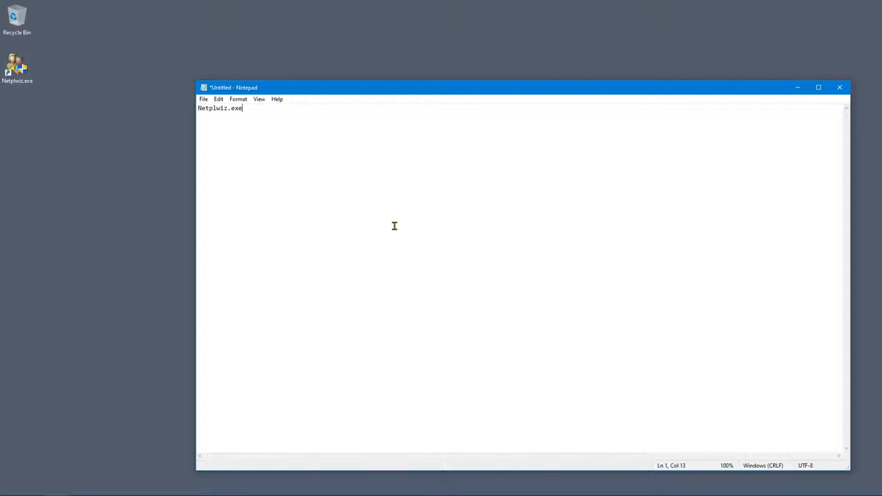
scroll(394, 226, up, 20)
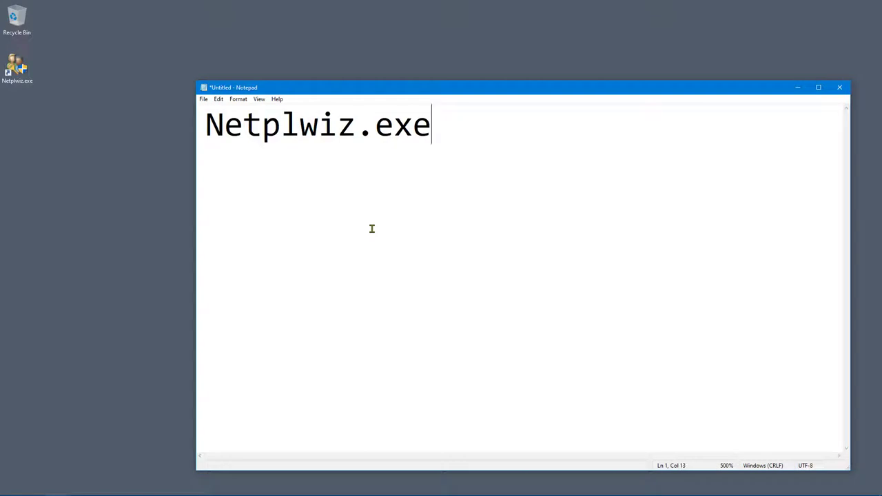
Select the Netplwiz.exe text in Notepad and copy it to the clipboard.
click(357, 133)
key(ctrl+a)
click(456, 132)
drag(456, 133, 183, 120)
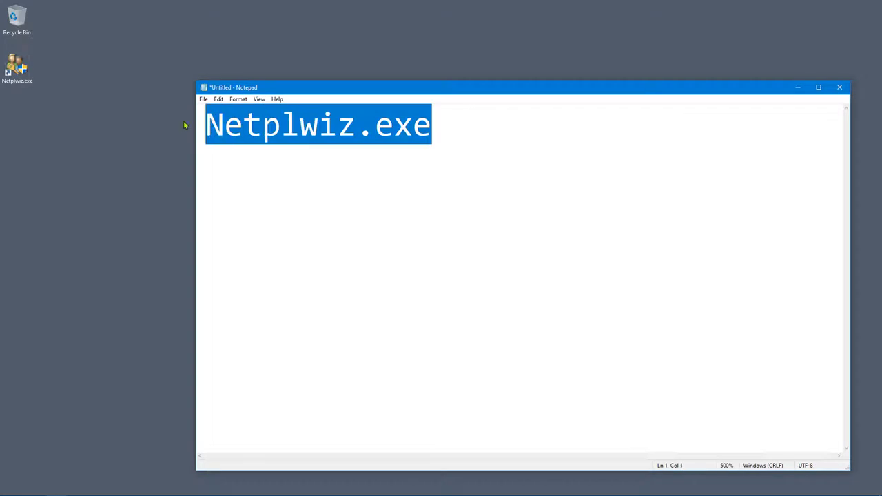
right_click(257, 131)
click(276, 159)
click(330, 278)
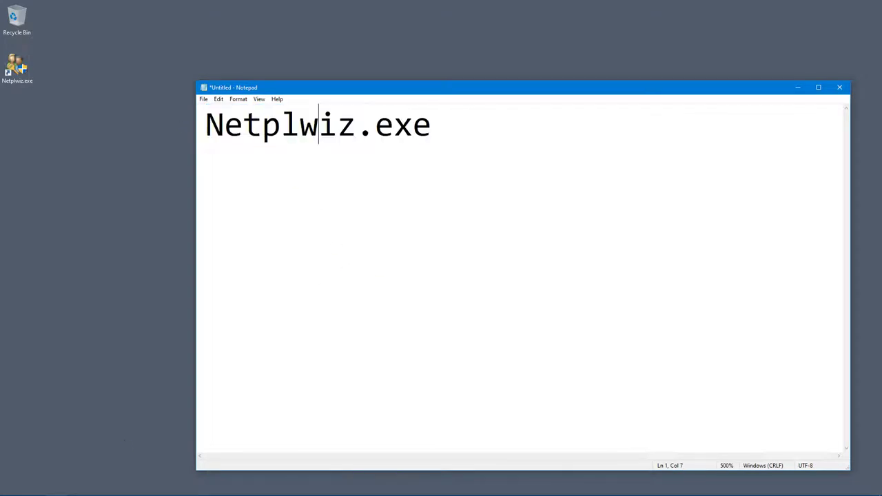
click(12, 488)
Run Netplwiz.exe from the Run dialog, then close the User Accounts window it opens.
click(163, 315)
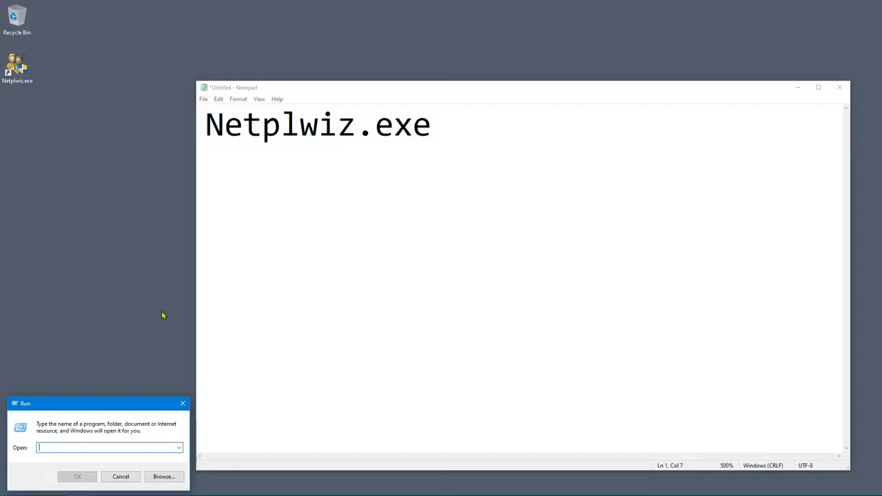
key(Escape)
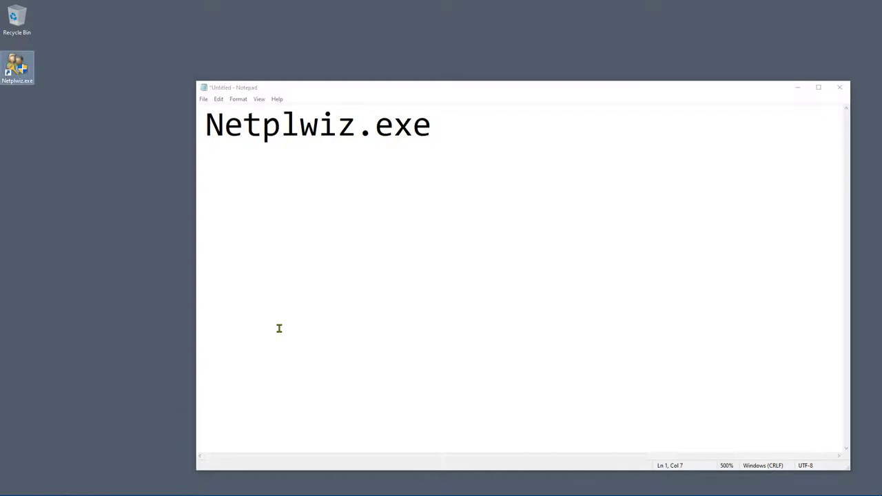
key(super+r)
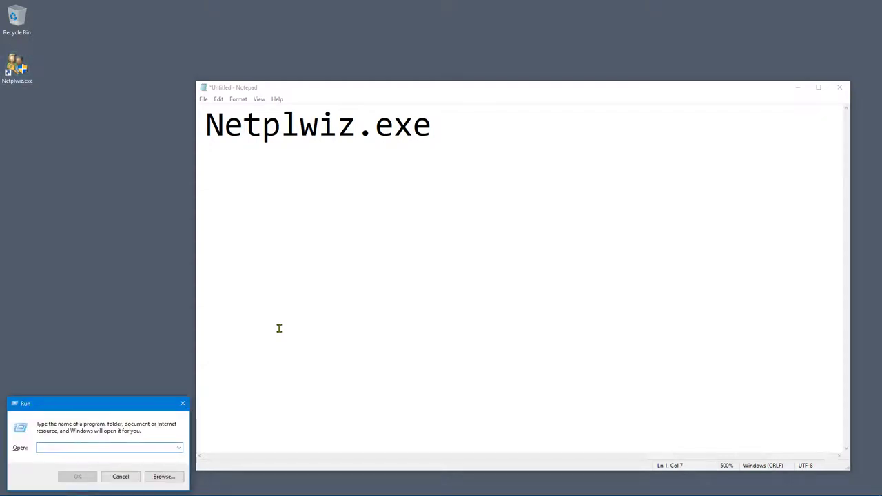
key(ctrl+v)
key(Return)
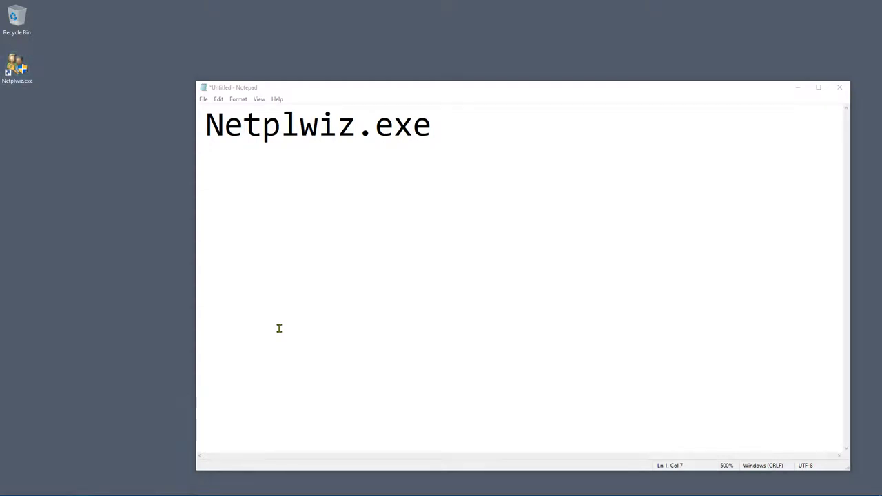
drag(240, 103, 511, 153)
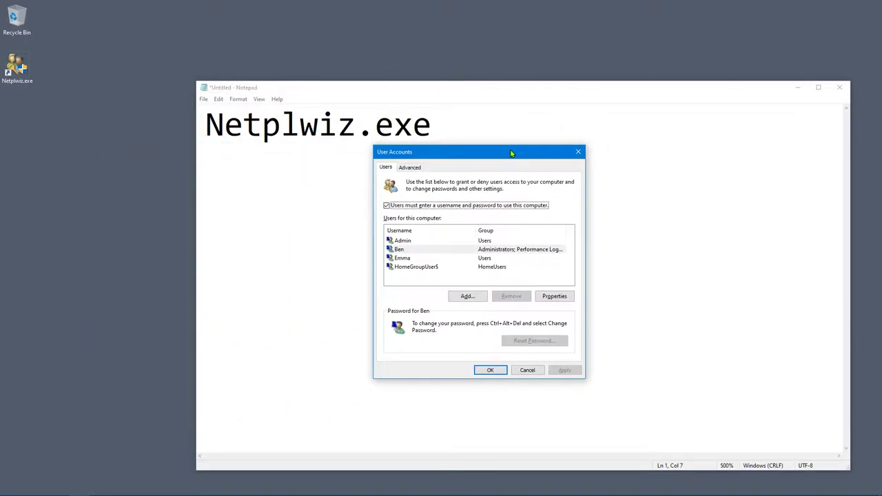
click(578, 153)
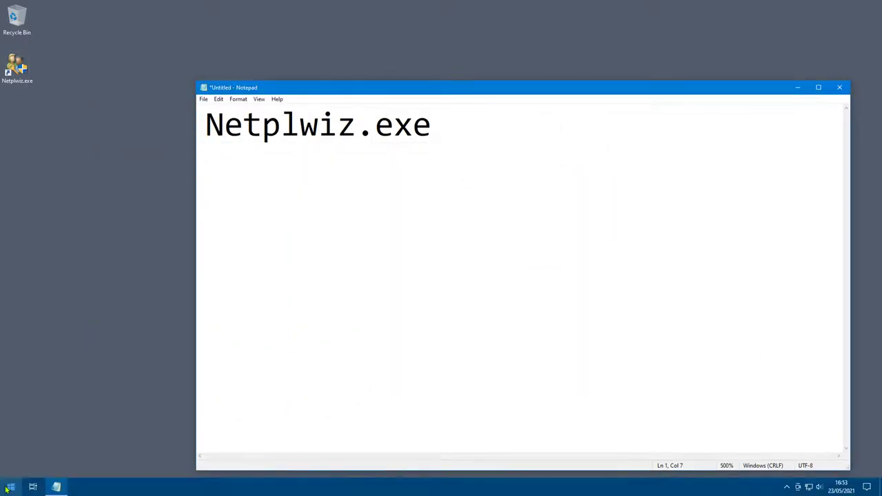
Launch Command Prompt by searching 'cmd' in the Start menu.
click(11, 487)
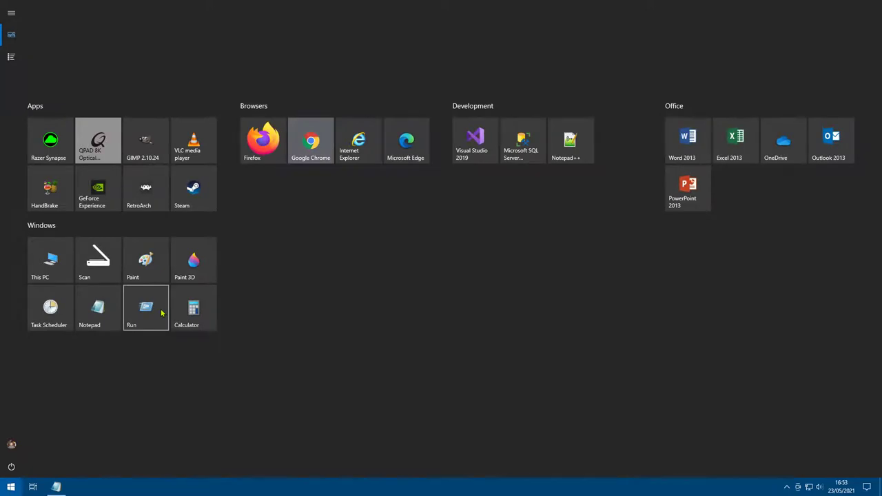
text(cmd)
key(Return)
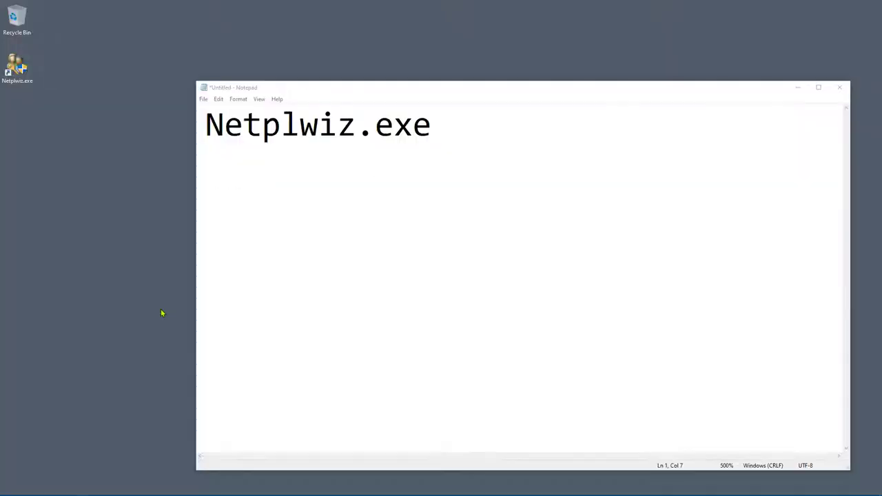
Paste Netplwiz.exe at the command prompt and run it.
ctrl+scroll(243, 239, up, 5)
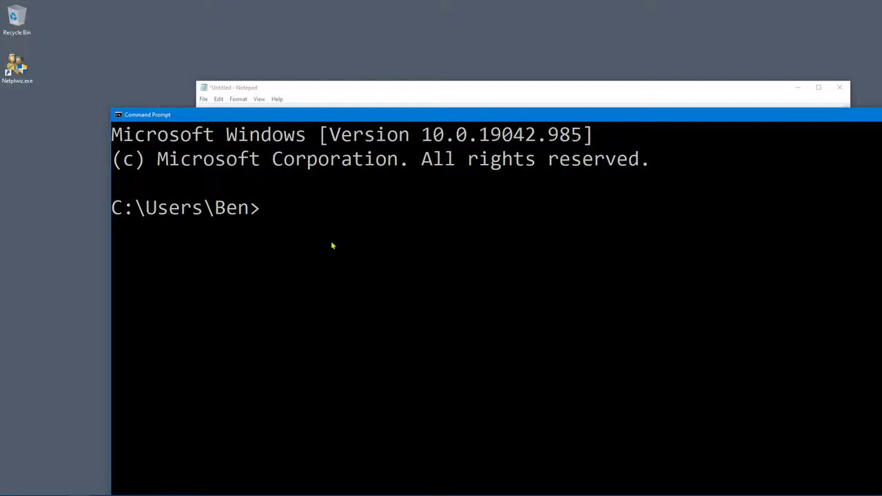
mouse_move(393, 114)
mouse_down()
mouse_move(384, 130)
mouse_move(449, 138)
mouse_move(396, 166)
mouse_move(390, 106)
mouse_move(374, 156)
mouse_move(412, 98)
mouse_move(402, 117)
mouse_up()
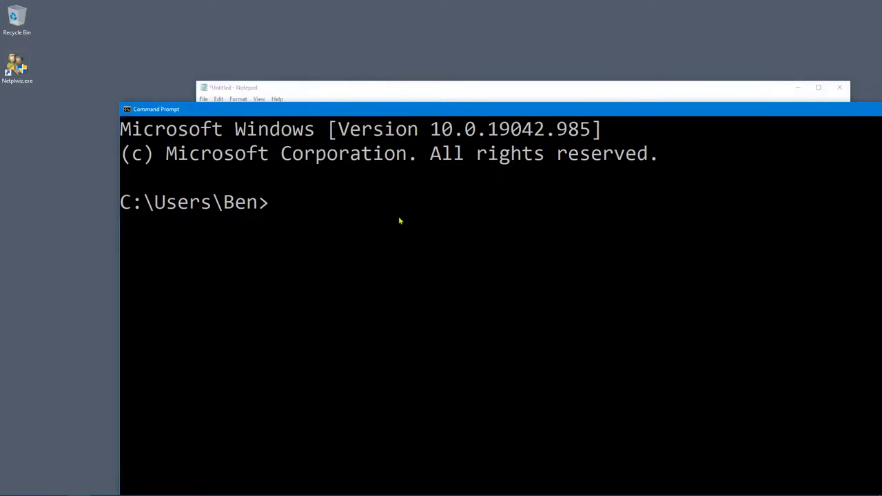
key(ctrl+v)
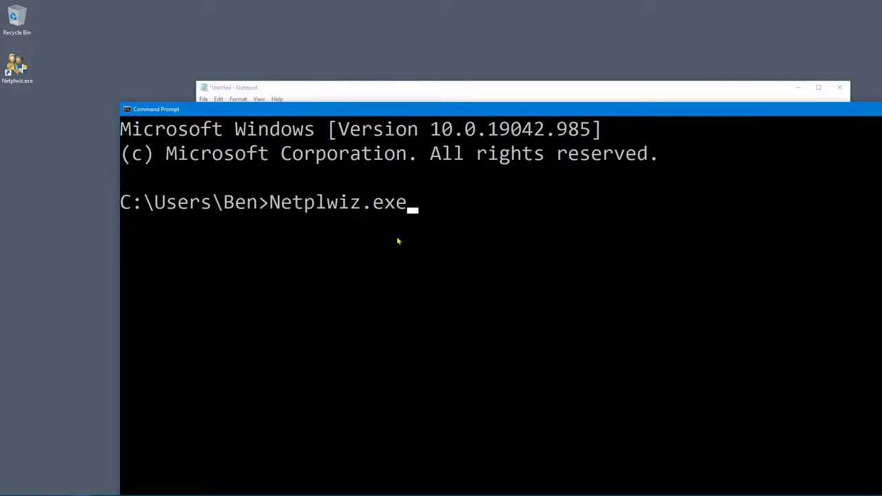
key(BackSpace)
key(BackSpace)
key(BackSpace)
key(BackSpace)
key(BackSpace)
key(BackSpace)
key(BackSpace)
key(BackSpace)
key(BackSpace)
key(BackSpace)
key(BackSpace)
key(BackSpace)
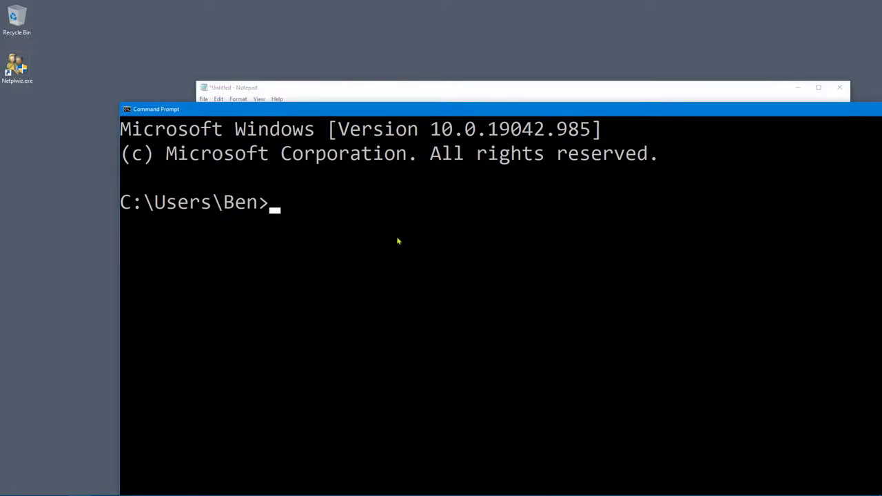
text(Netplwiz.exe)
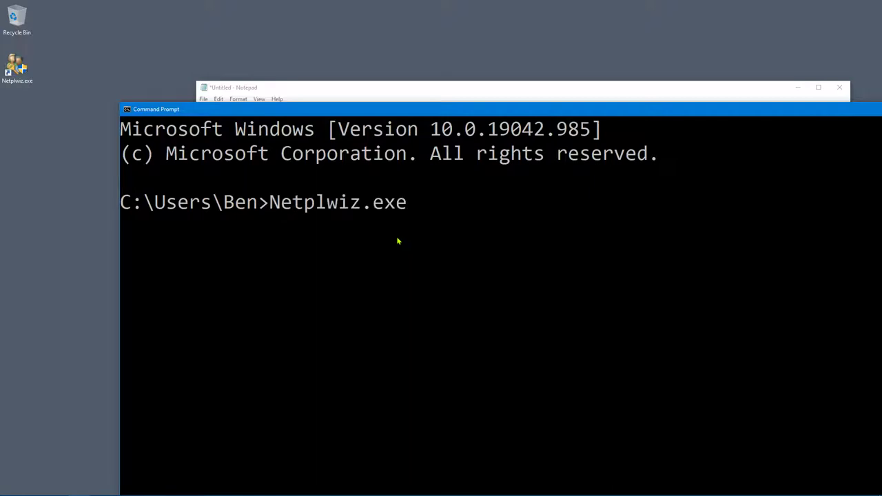
key(Return)
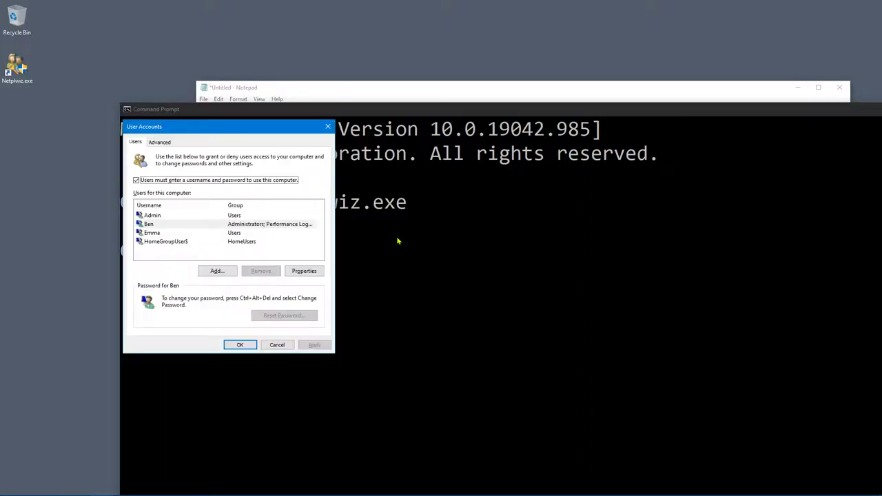
Close the Command Prompt window and the User Accounts dialog.
drag(460, 110, 429, 156)
click(786, 151)
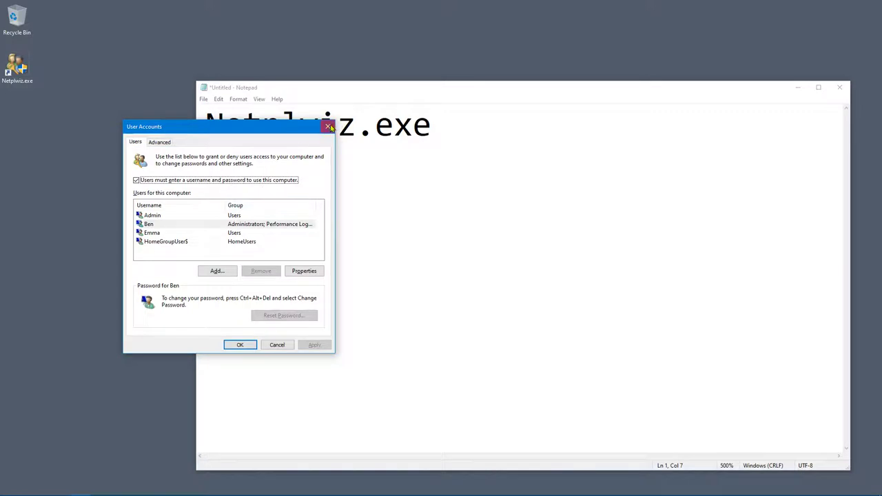
click(329, 127)
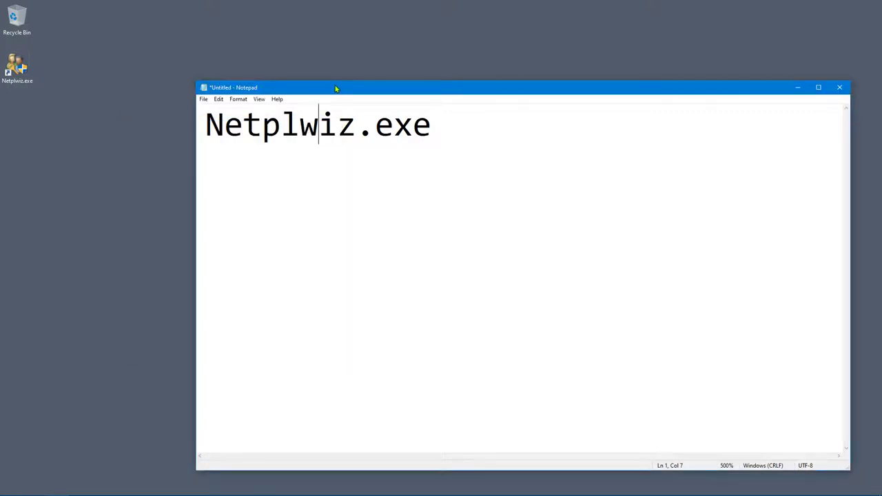
Delete the Netplwiz.exe shortcut from the desktop.
mouse_move(328, 92)
mouse_down()
mouse_move(426, 147)
mouse_move(345, 91)
mouse_up()
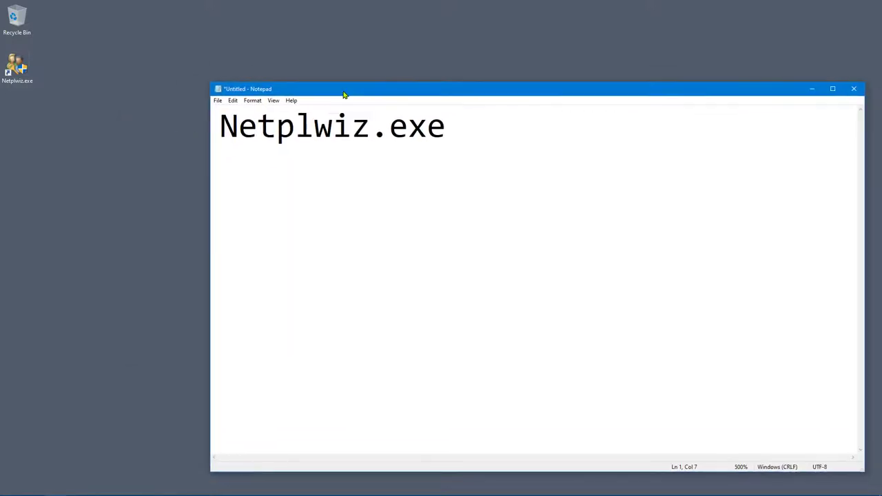
right_click(20, 178)
click(16, 92)
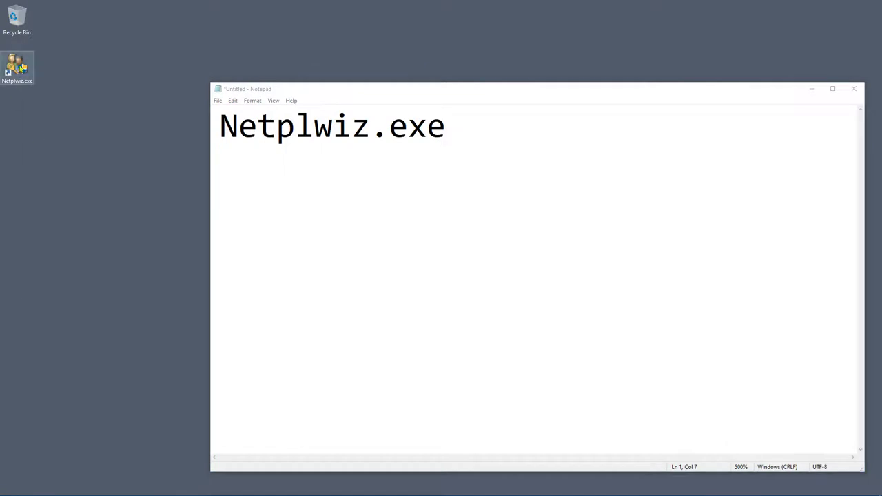
right_click(20, 67)
click(47, 237)
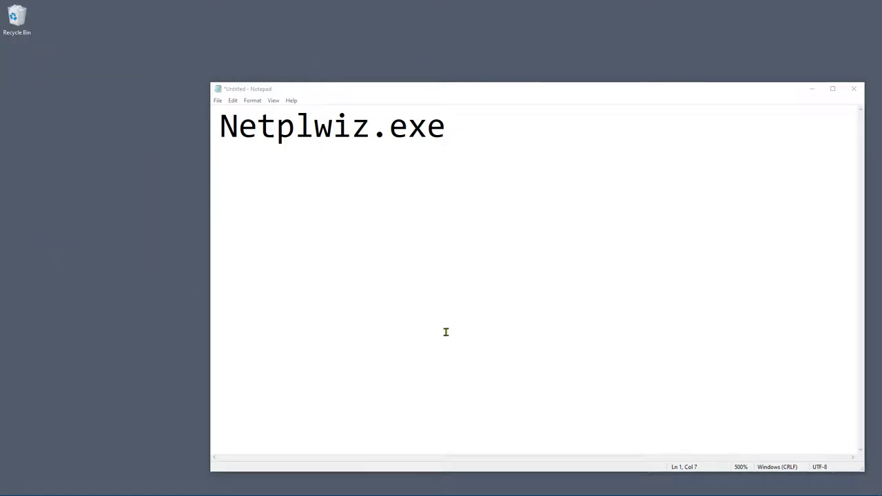
Empty the Recycle Bin, confirming the permanent deletion.
right_click(9, 10)
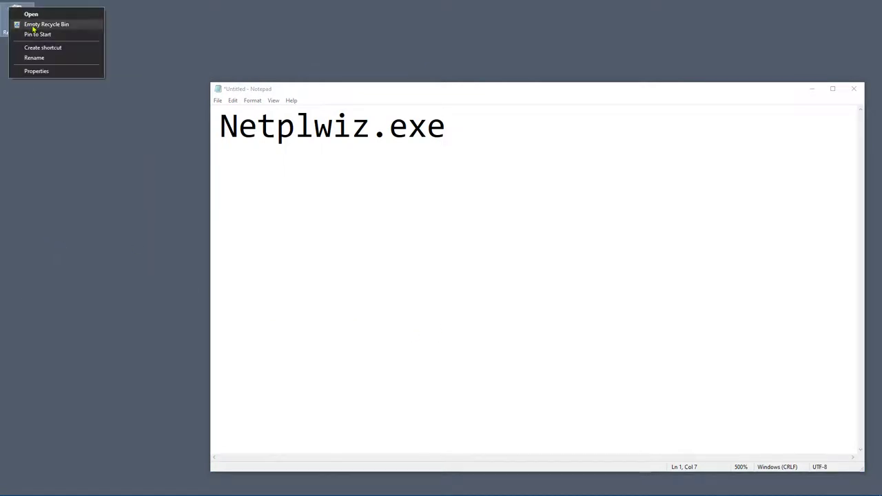
click(34, 24)
click(474, 290)
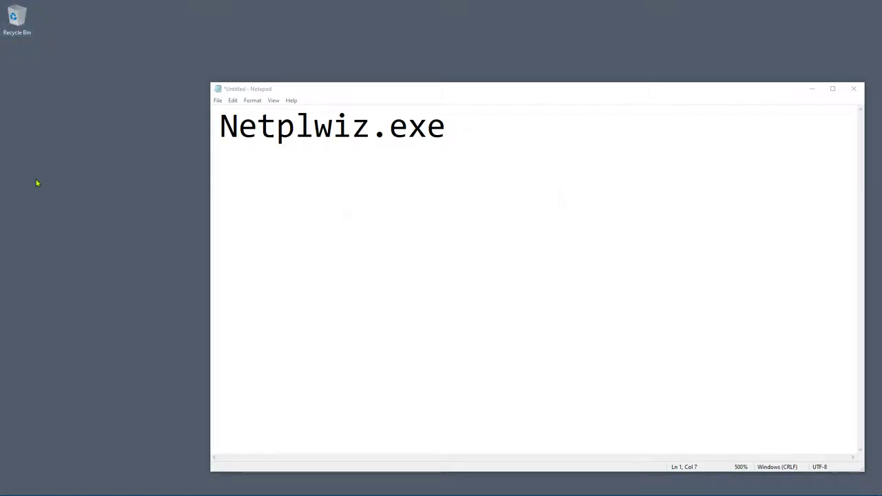
right_click(45, 128)
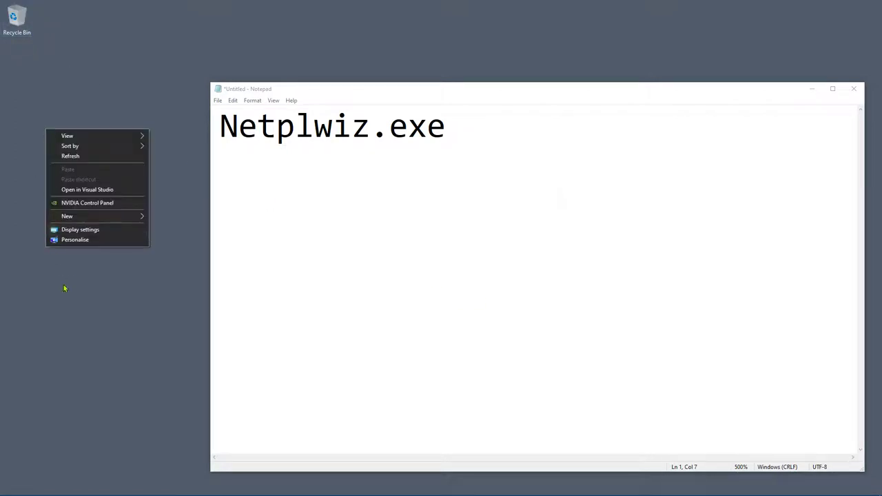
Create a desktop shortcut via New > Shortcut with Netplwiz.exe as its location and name.
mouse_move(76, 219)
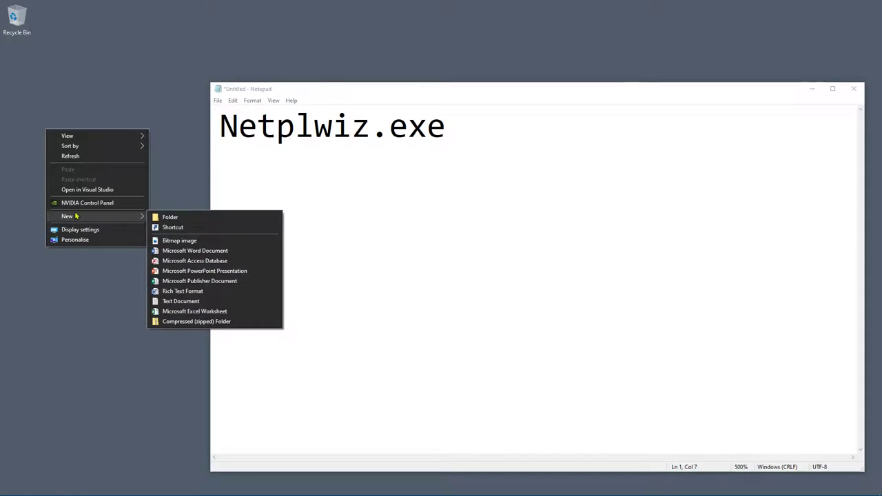
click(171, 228)
right_click(346, 246)
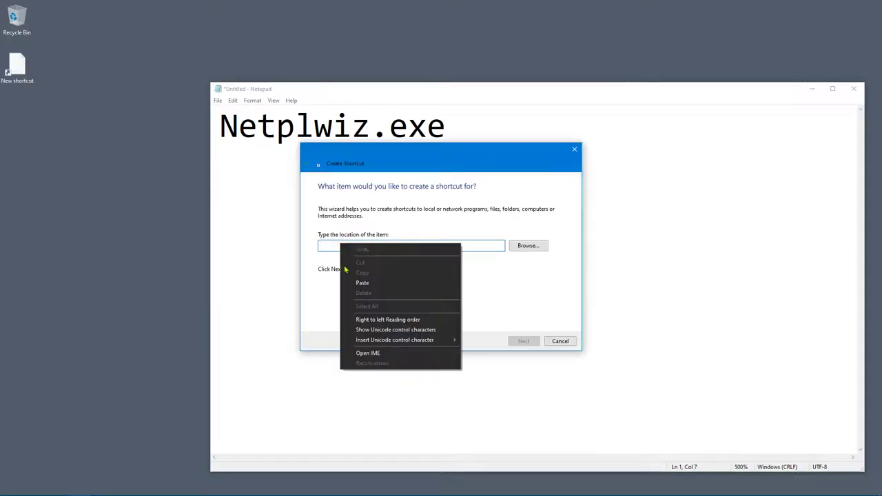
click(360, 283)
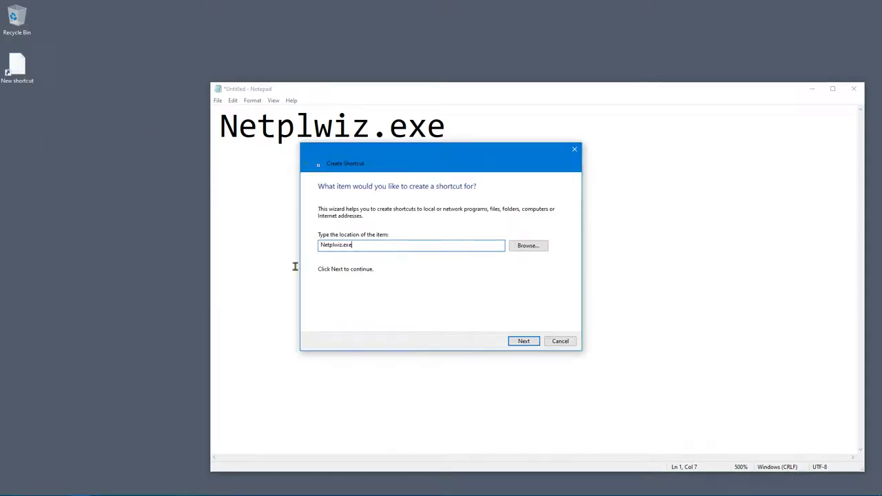
click(513, 340)
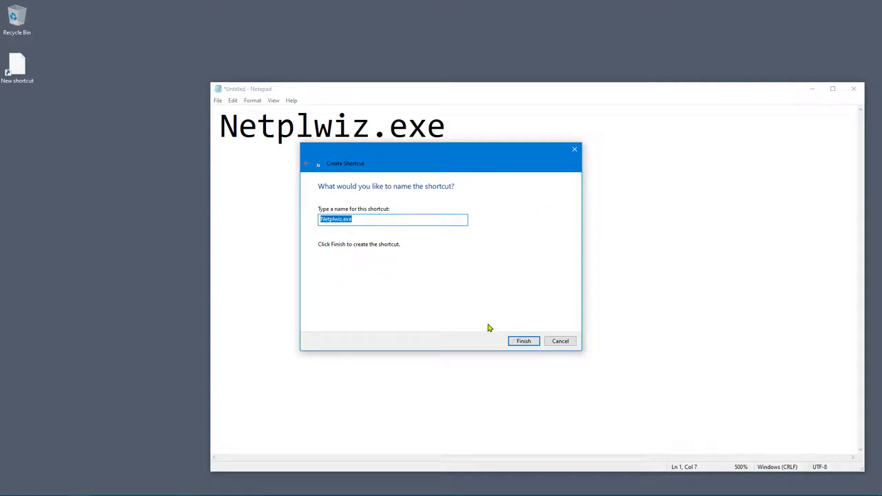
click(510, 341)
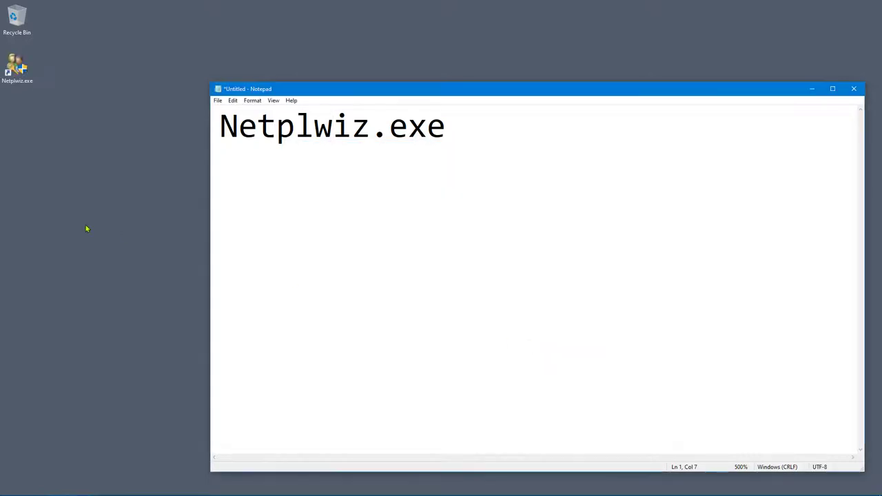
click(34, 87)
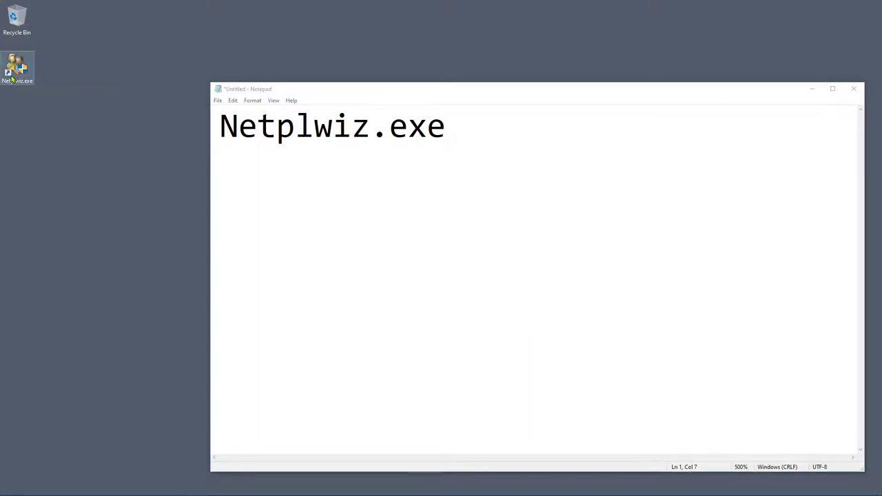
Open User Accounts from the new Netplwiz.exe shortcut and centre the dialog.
double_click(12, 78)
drag(121, 41, 410, 181)
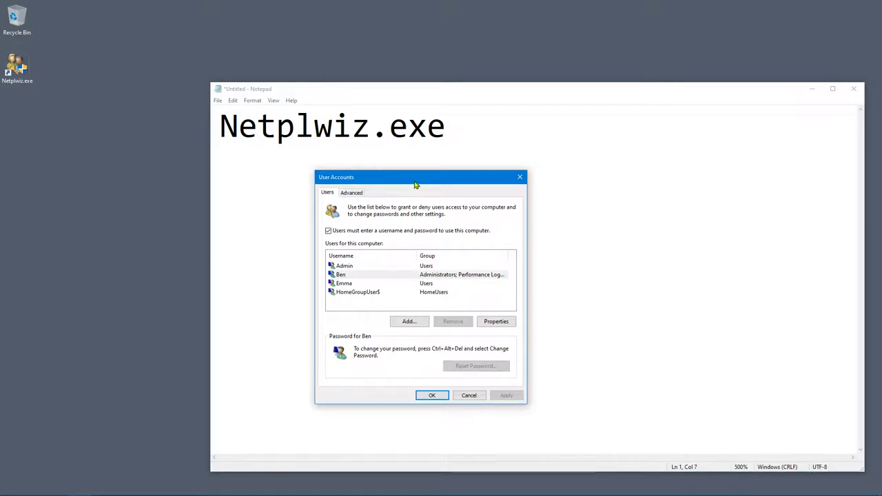
drag(415, 184, 438, 178)
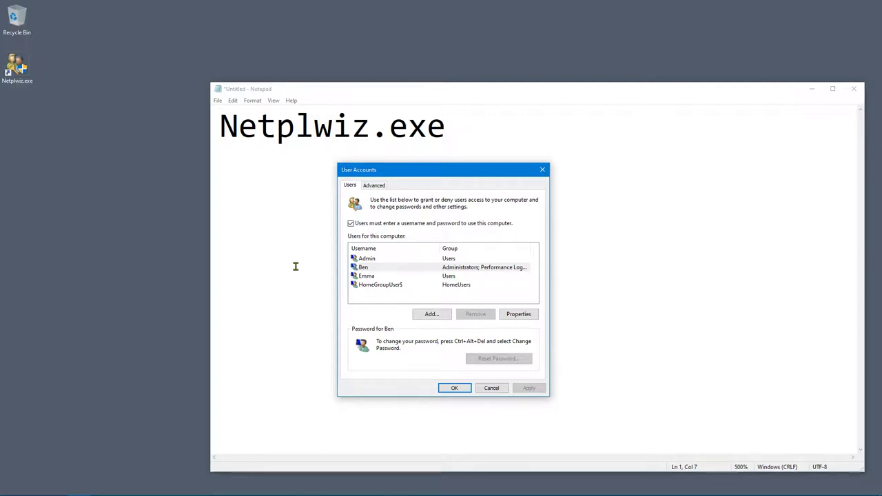
drag(480, 170, 500, 170)
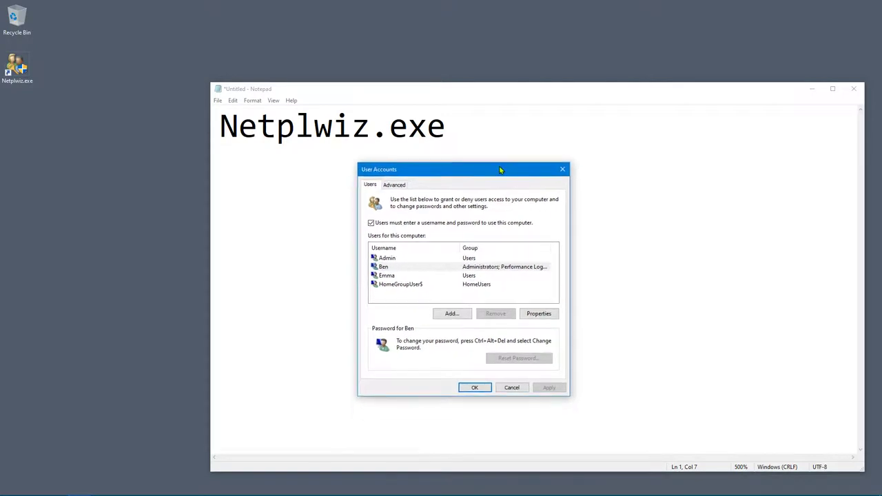
click(395, 184)
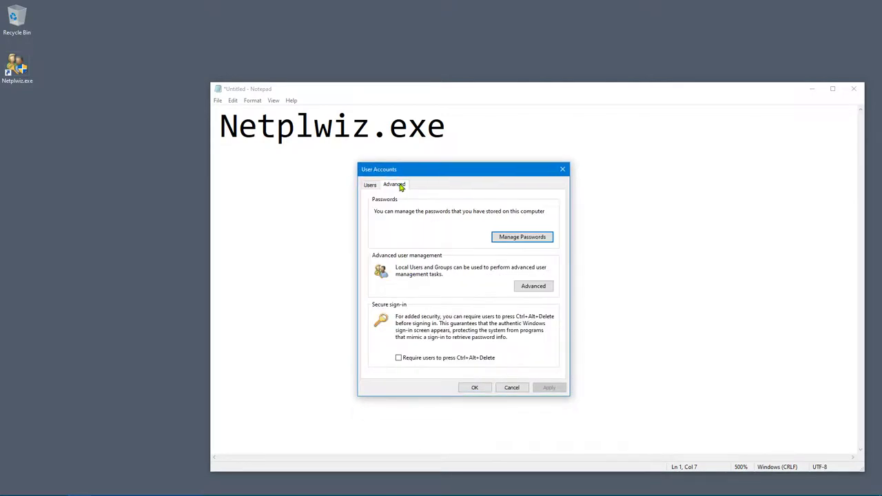
click(370, 185)
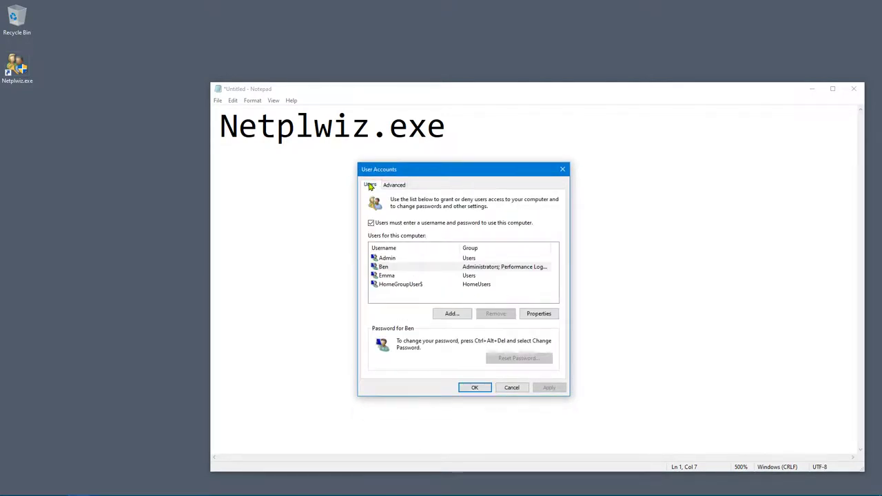
Browse the accounts list (Admin, HomeGroupUser$), then choose Add to begin a new user.
click(384, 258)
click(386, 267)
click(389, 275)
click(394, 284)
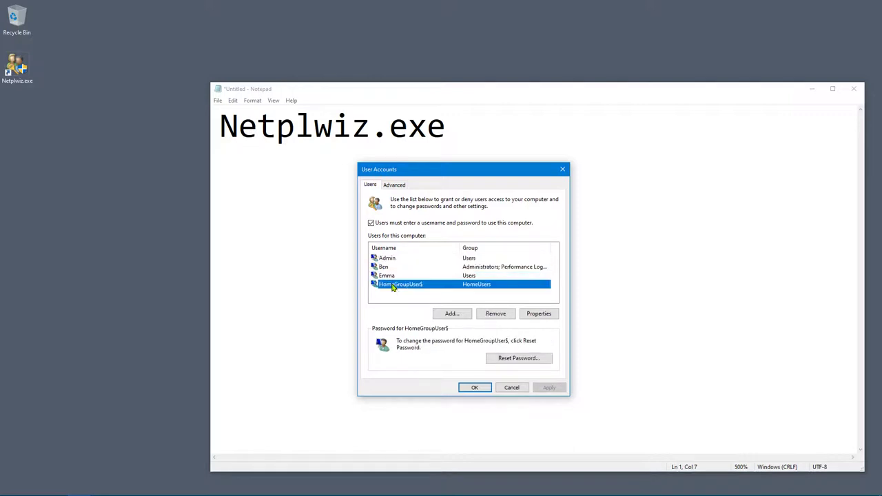
click(393, 276)
click(391, 267)
click(391, 259)
click(394, 299)
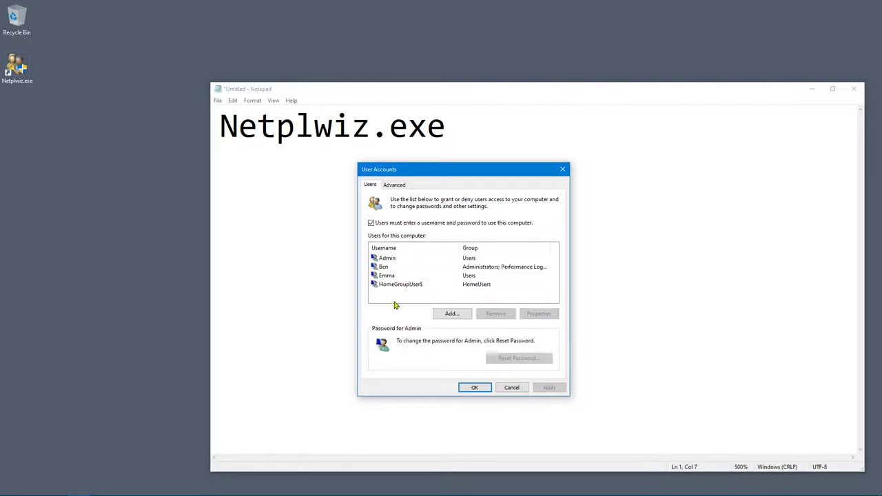
click(449, 314)
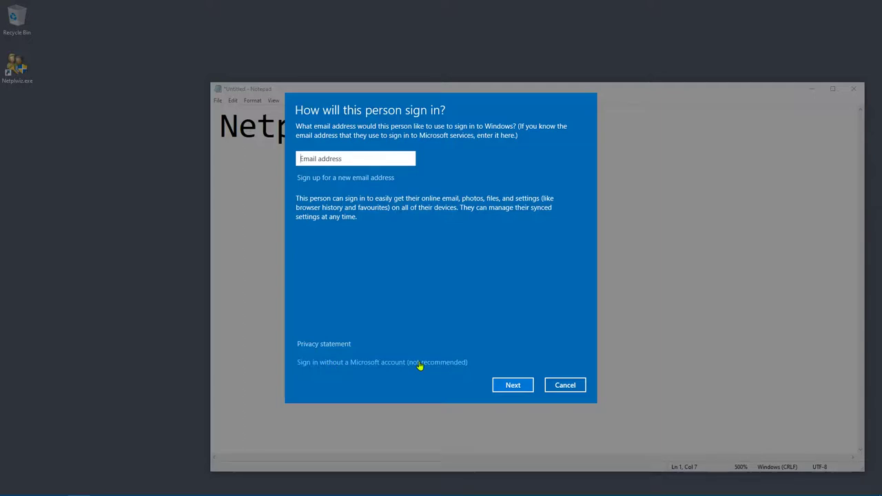
Choose to sign in without a Microsoft account and pick Local account.
click(331, 364)
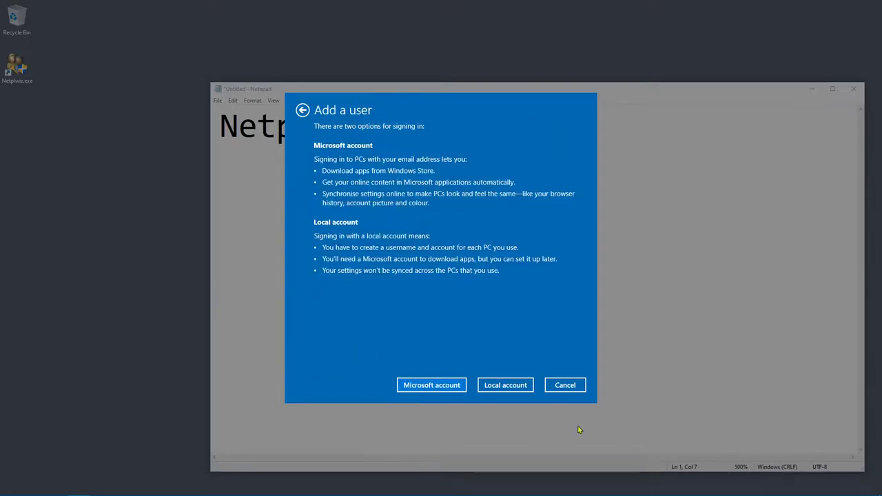
click(502, 387)
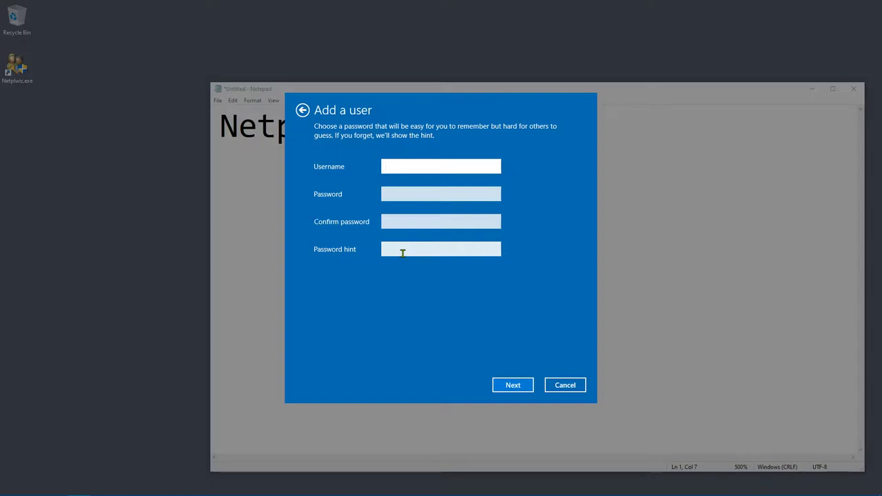
Create local user TestUser with a password, its confirmation and hint 'test', and finish.
text(test)
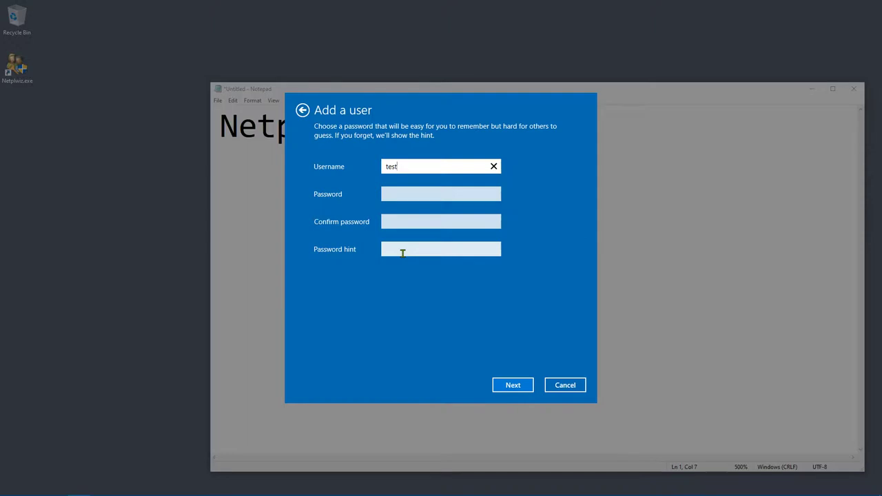
key(ctrl+a)
text(TestUser)
key(Tab)
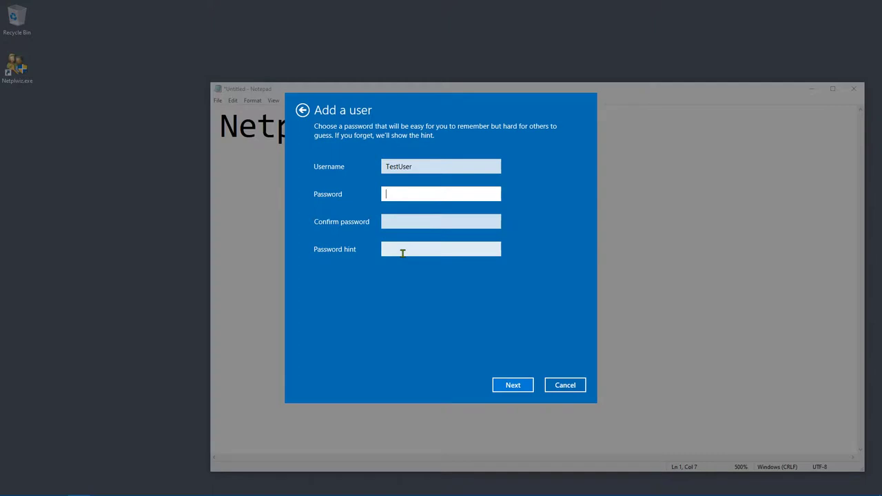
text(123456)
key(Tab)
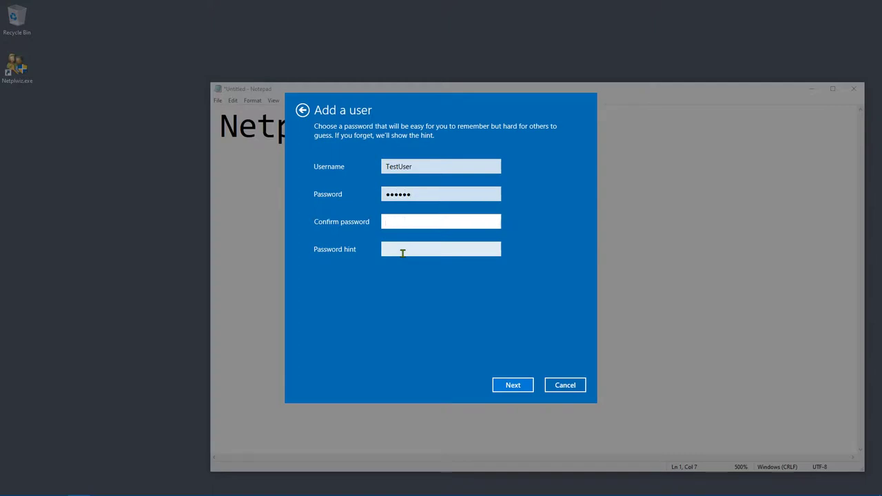
text(123456)
key(Tab)
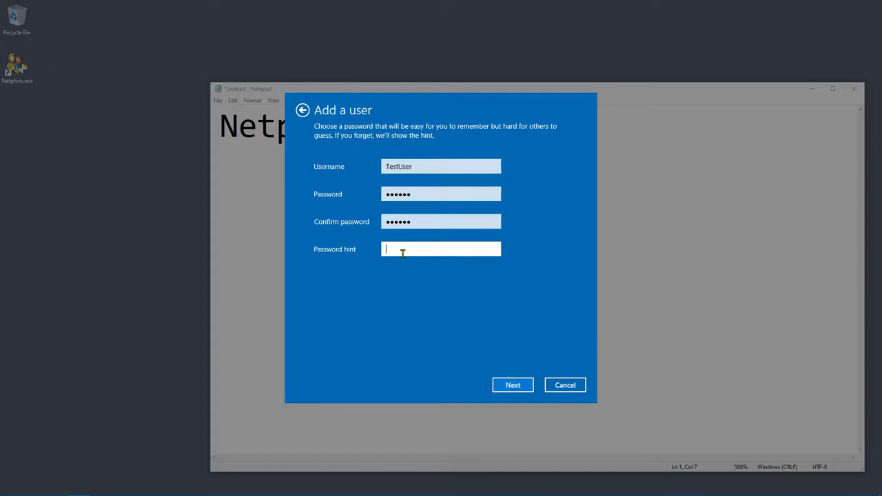
text(test)
click(511, 385)
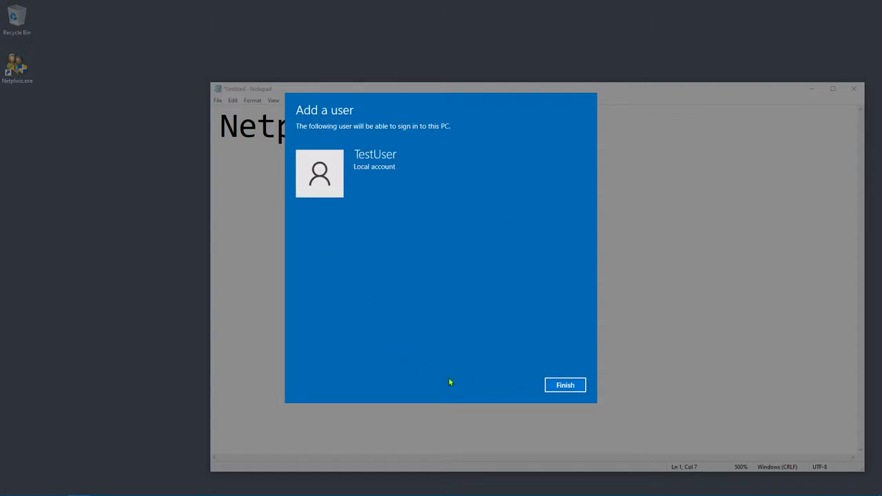
click(561, 387)
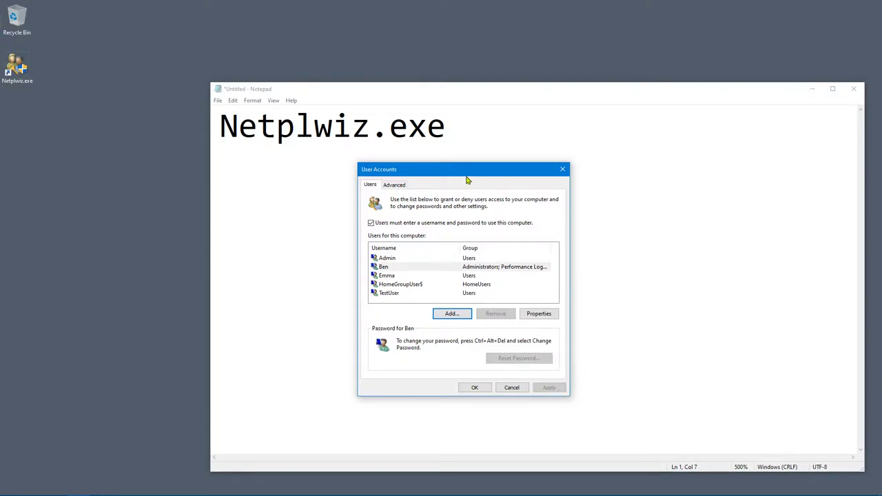
Open the Properties of the TestUser account from the User Accounts list.
drag(466, 174, 479, 169)
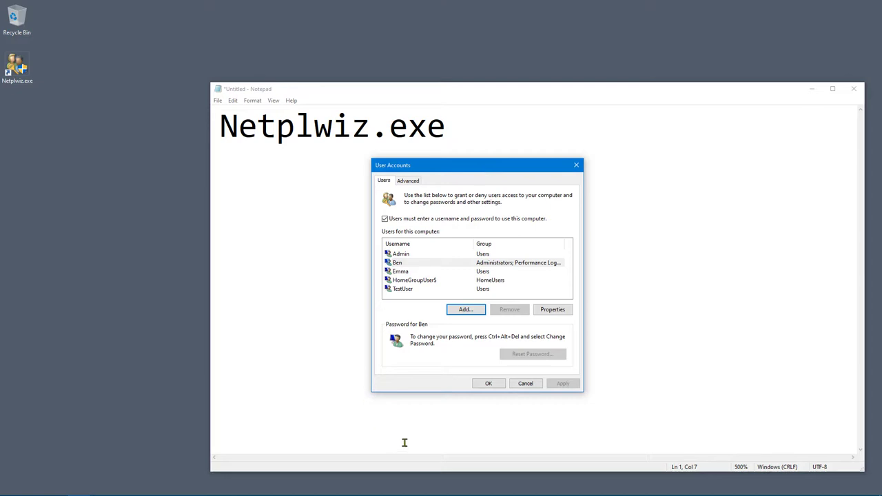
click(405, 290)
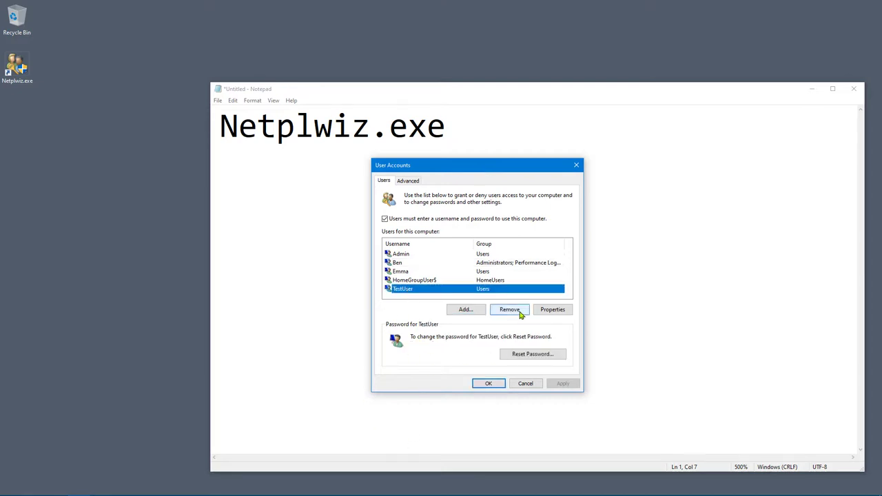
click(558, 310)
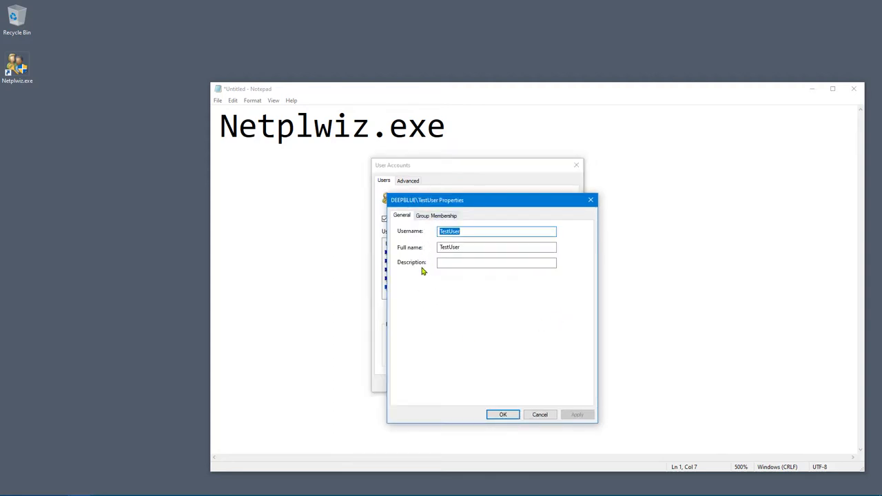
Set TestUser's group membership to Administrator, apply it, and reselect TestUser.
click(438, 216)
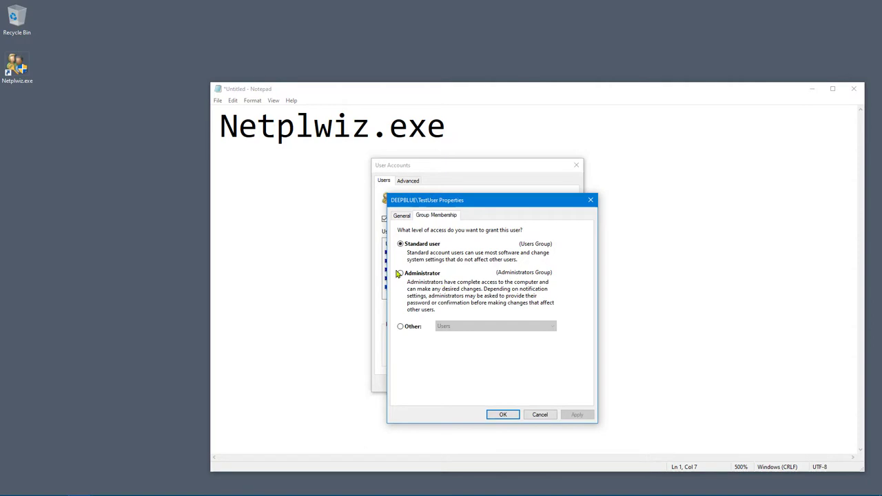
click(399, 273)
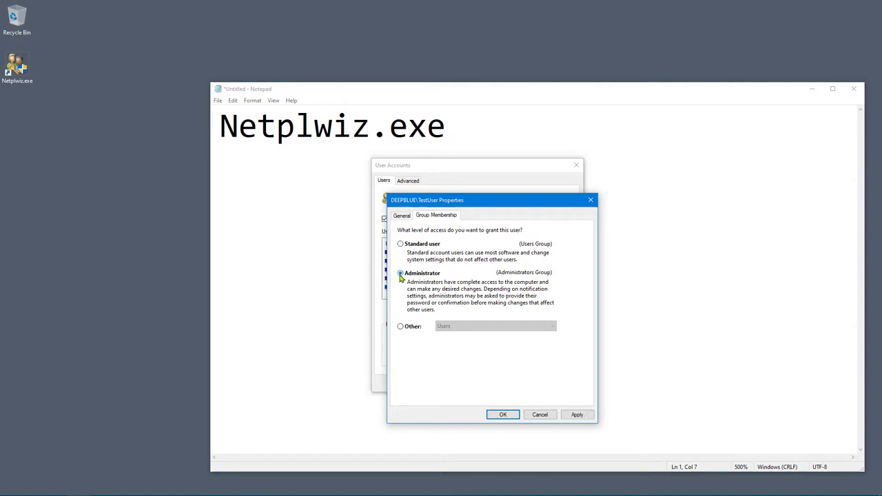
click(503, 415)
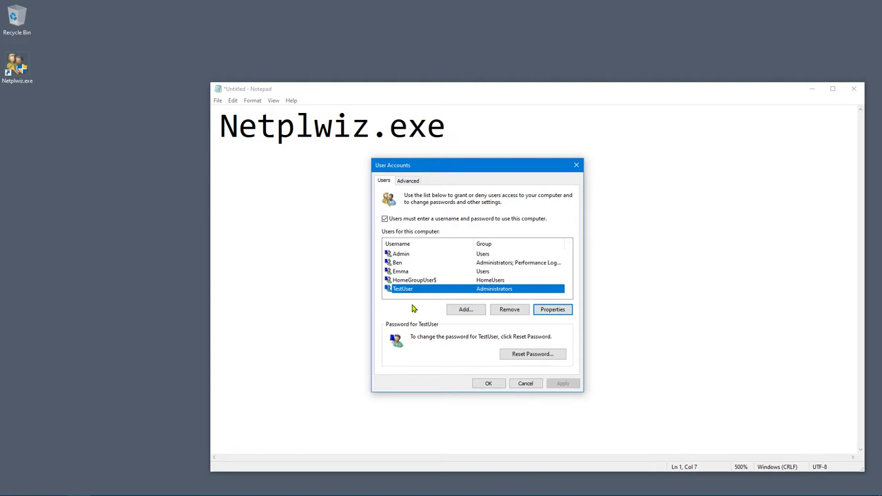
click(405, 265)
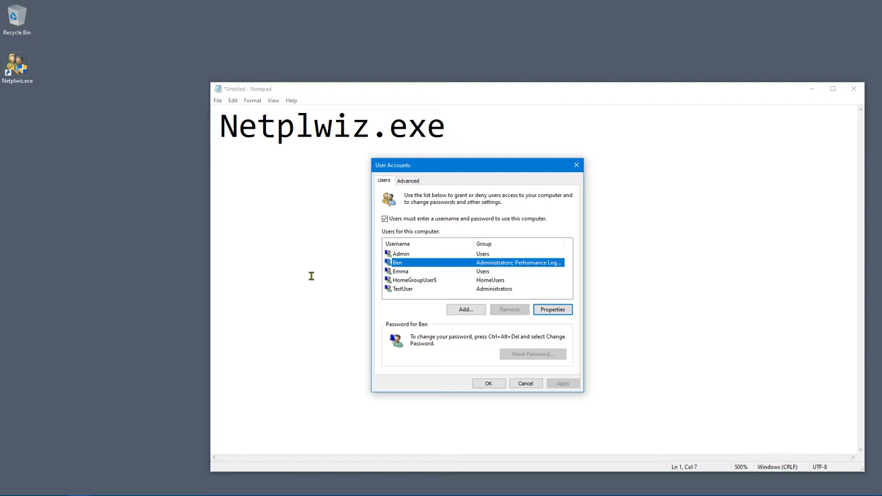
click(409, 291)
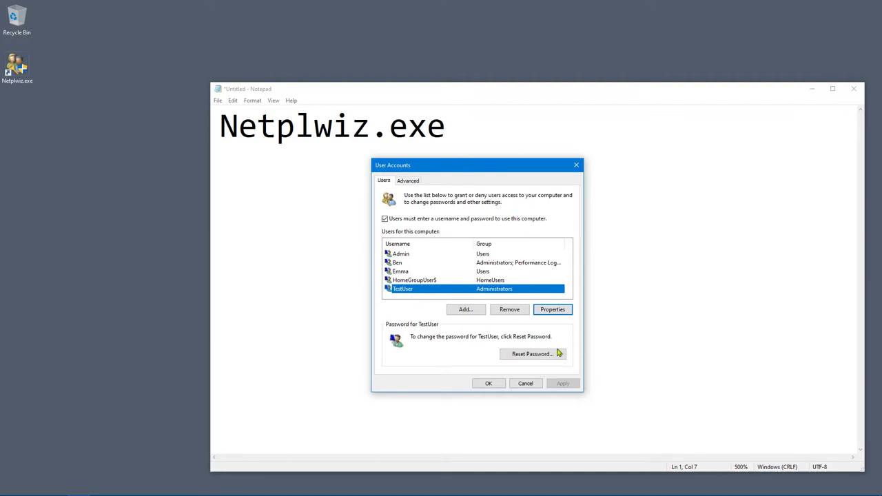
Remove the TestUser account, confirm the deletion, and close User Accounts.
click(510, 310)
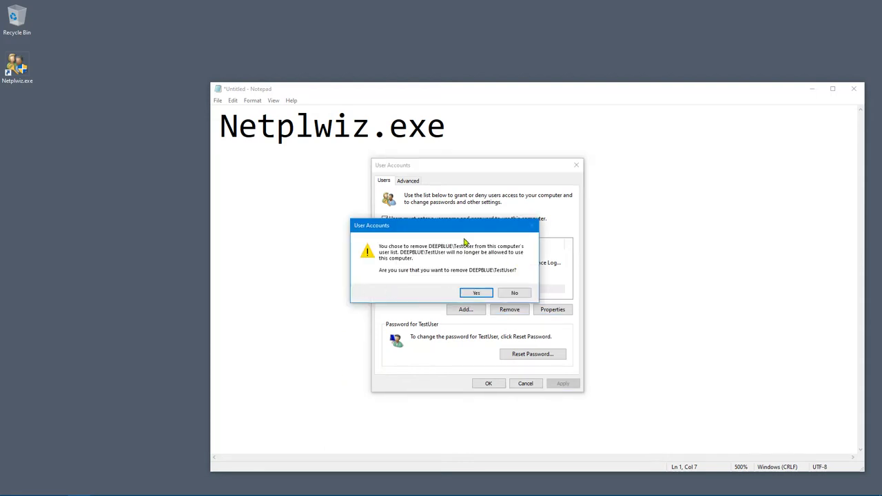
drag(467, 228, 573, 253)
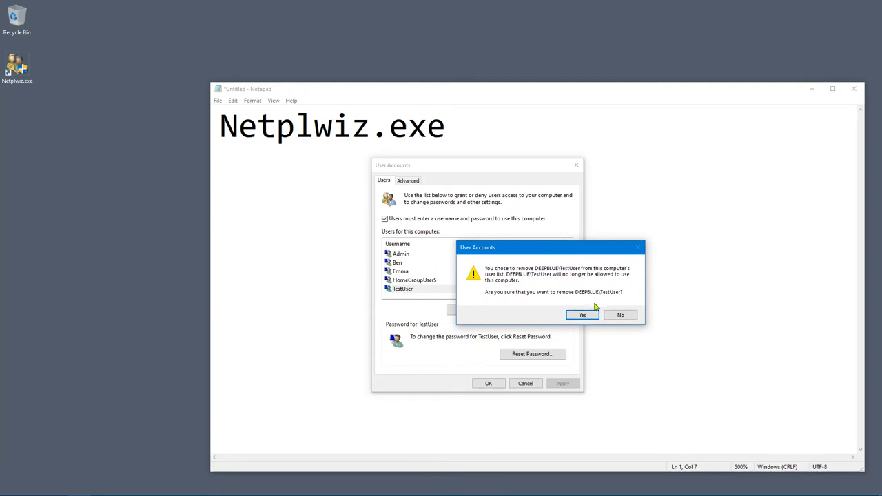
click(583, 315)
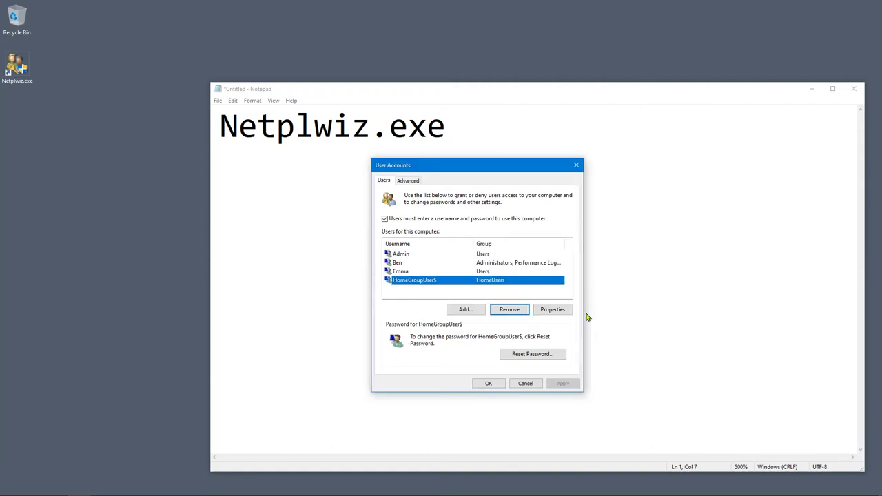
click(499, 384)
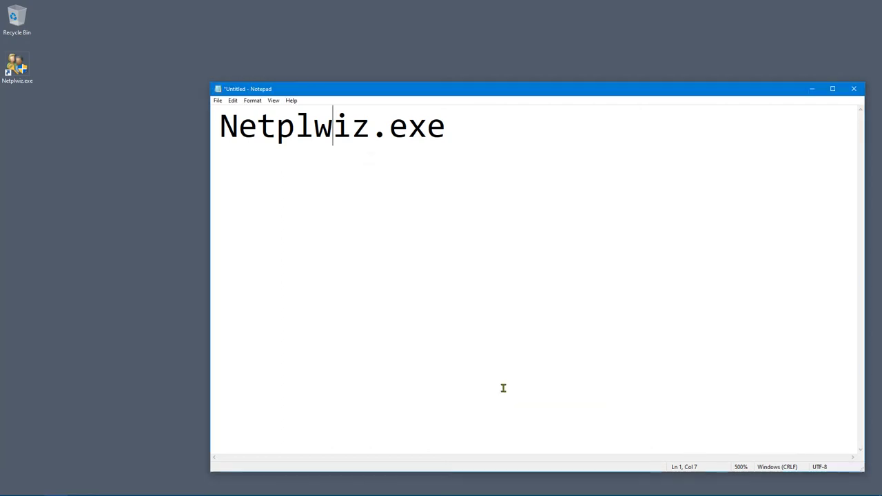
Close Notepad and discard the unsaved Netplwiz.exe text.
drag(776, 90, 767, 99)
click(846, 100)
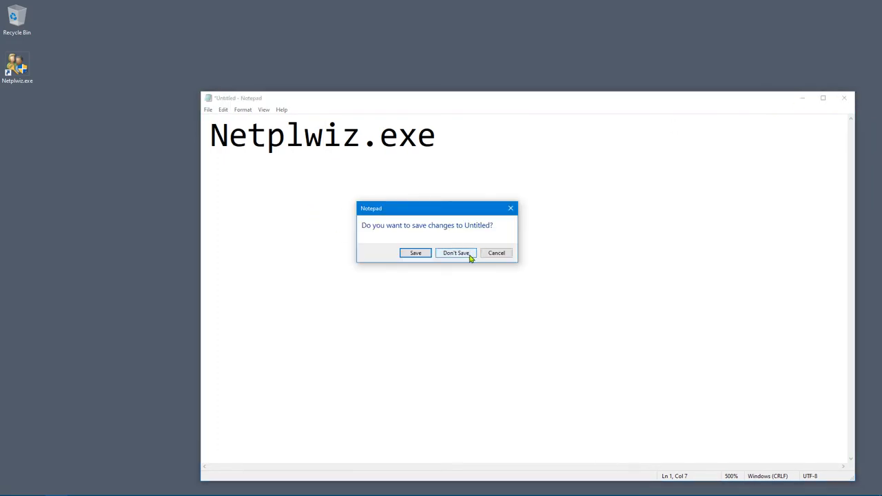
click(468, 254)
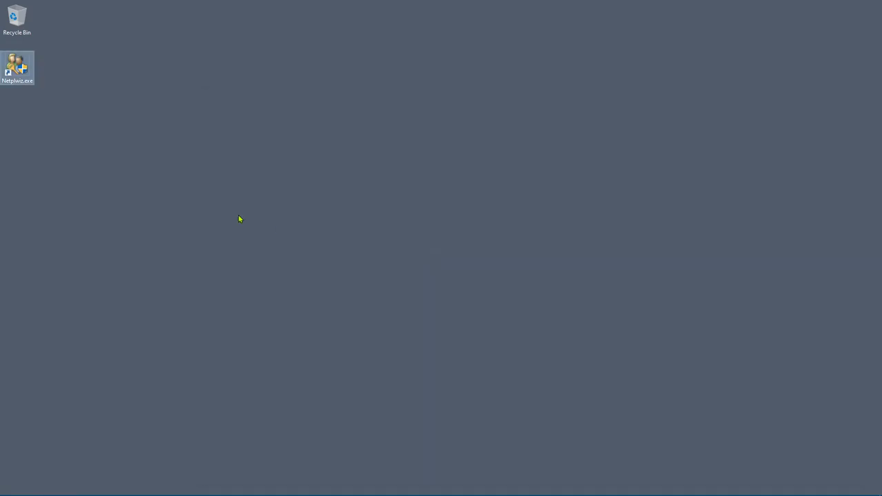